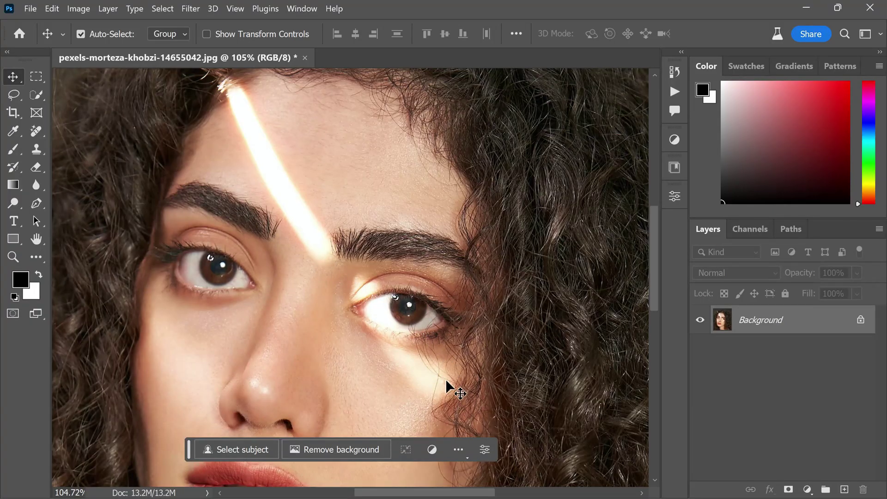
Add an empty Layer 1 above the Background portrait and bring up the healing tool set.
scroll(254, 214, up, 3)
scroll(238, 202, down, 3)
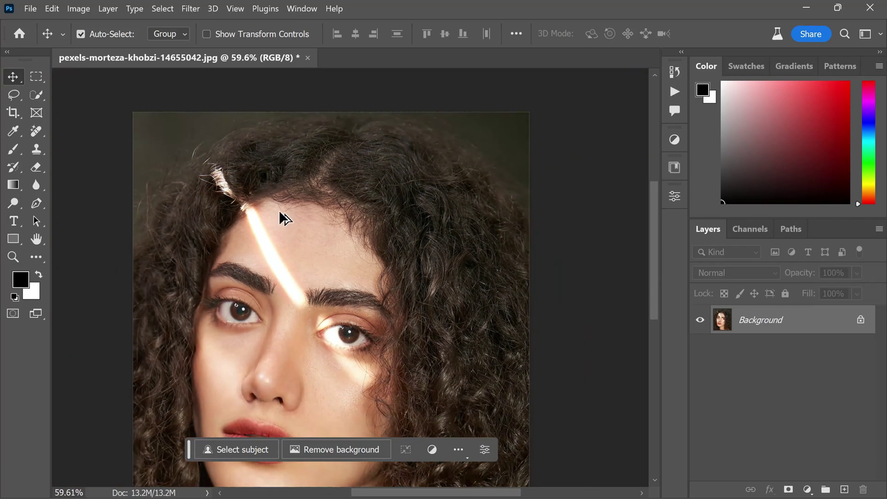
scroll(305, 231, down, 3)
scroll(384, 360, up, 2)
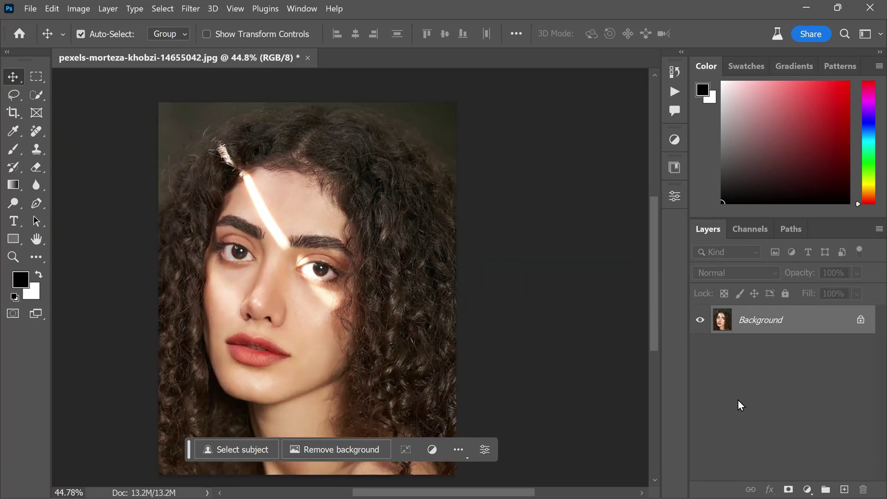
click(844, 490)
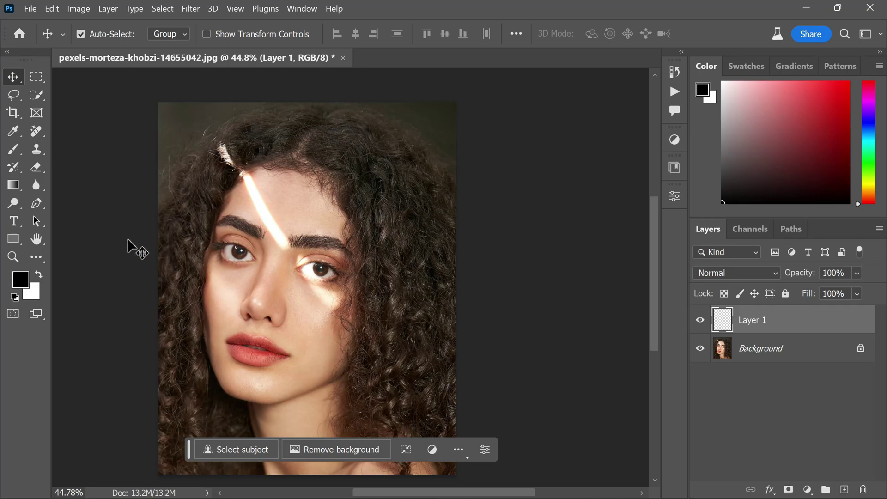
click(41, 136)
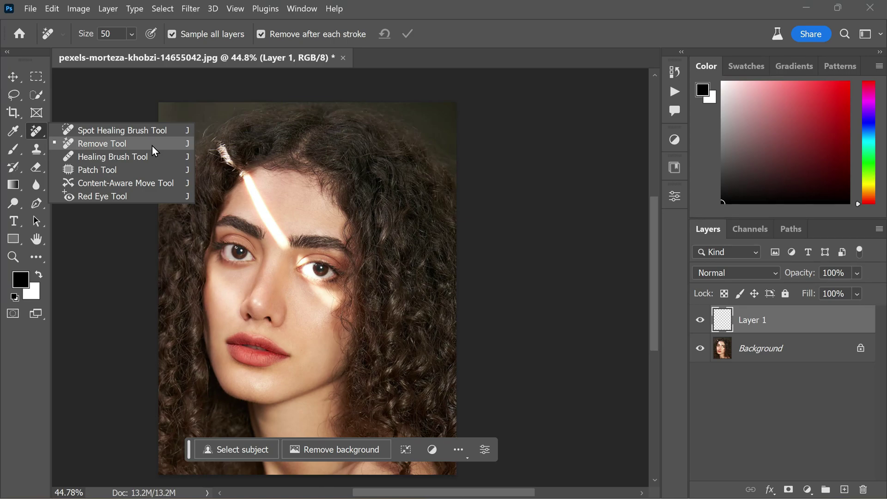
With the Remove Tool, paint out the forehead light streak from the hairline down to the brow.
click(152, 146)
scroll(214, 155, up, 2)
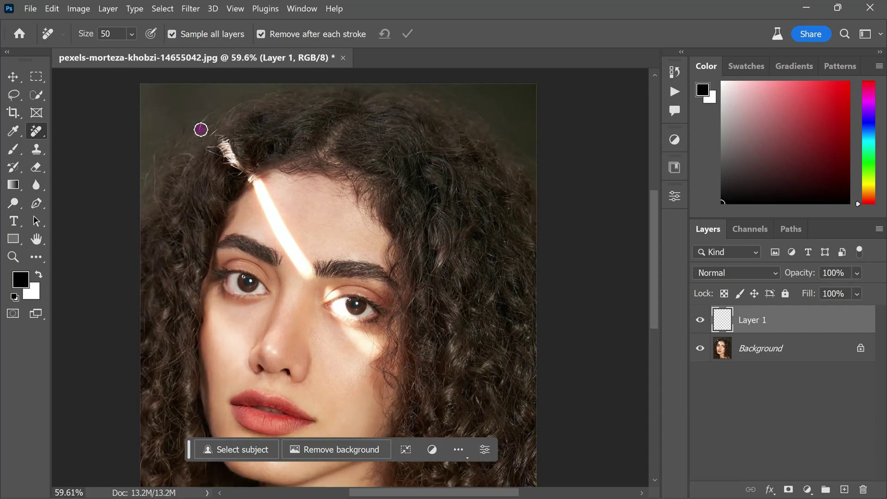
mouse_move(211, 132)
mouse_down()
mouse_move(232, 160)
mouse_move(246, 159)
mouse_move(261, 192)
mouse_up()
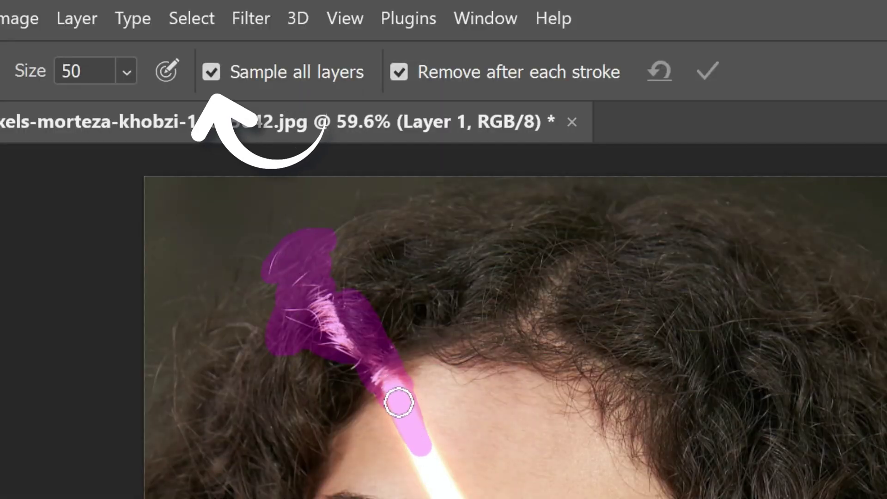
mouse_move(399, 402)
mouse_down()
mouse_move(413, 422)
mouse_move(402, 428)
mouse_move(427, 469)
mouse_move(448, 473)
mouse_move(448, 495)
mouse_up()
drag(284, 235, 295, 274)
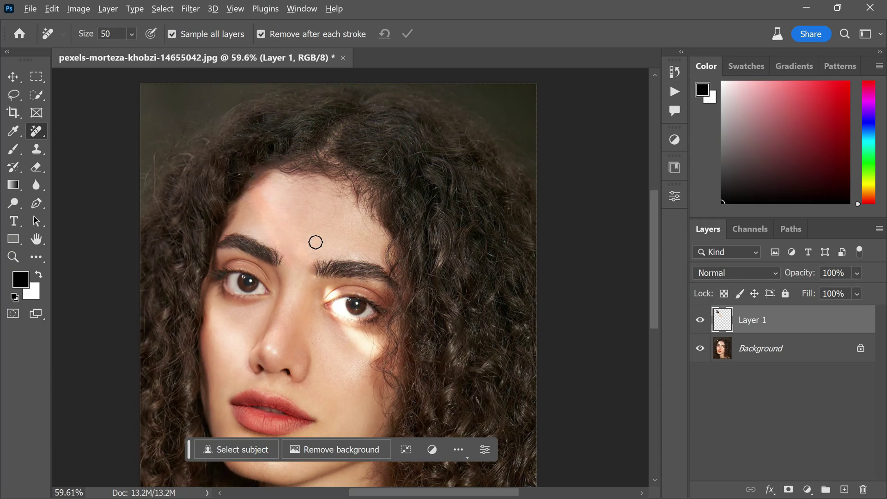
Try removing the eye glare at the inner corner, lower eyelid and eye white with the Remove Tool.
scroll(372, 357, up, 2)
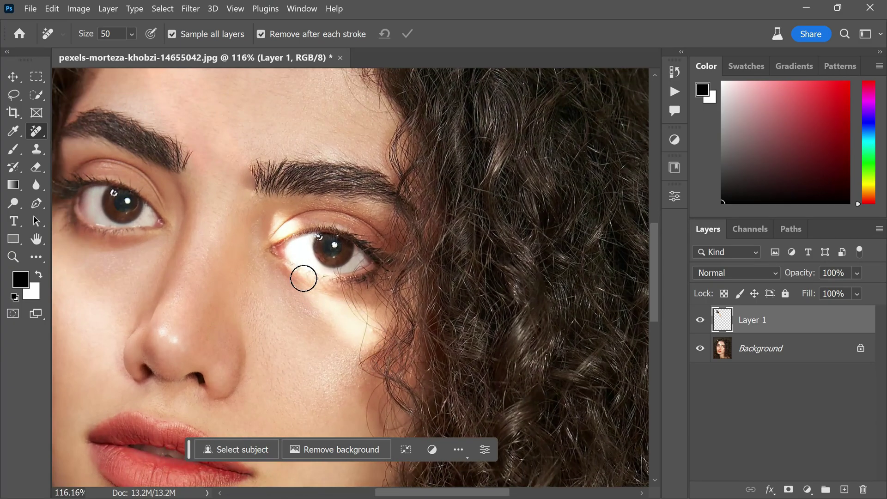
mouse_move(276, 238)
mouse_down()
mouse_move(284, 215)
mouse_move(303, 219)
mouse_move(284, 236)
mouse_up()
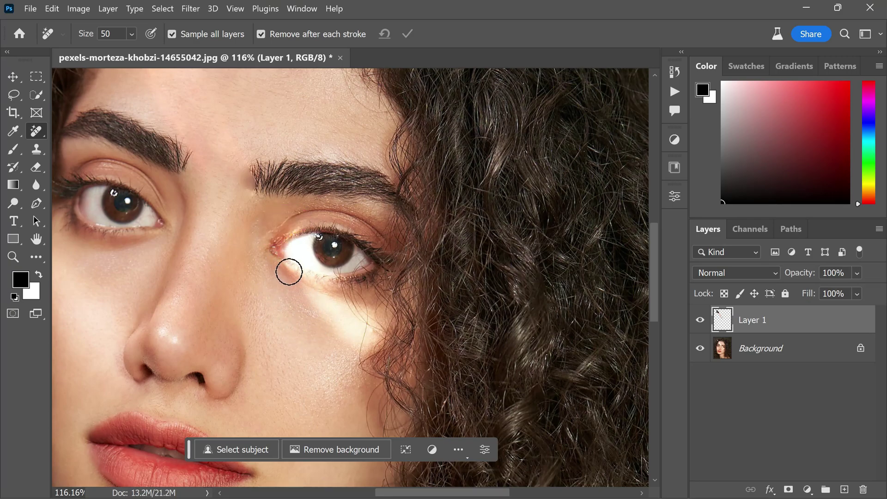
mouse_move(290, 269)
mouse_down()
mouse_move(343, 291)
mouse_move(314, 297)
mouse_move(374, 349)
mouse_move(360, 337)
mouse_move(359, 364)
mouse_up()
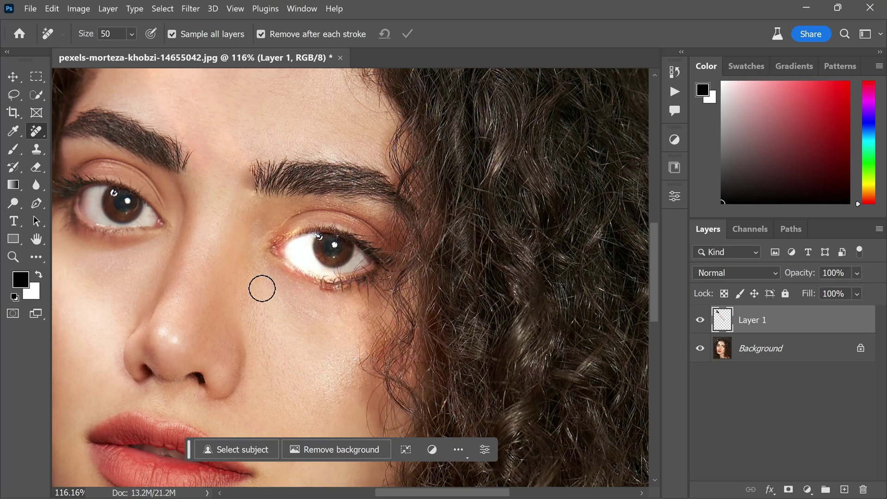
drag(289, 253, 307, 257)
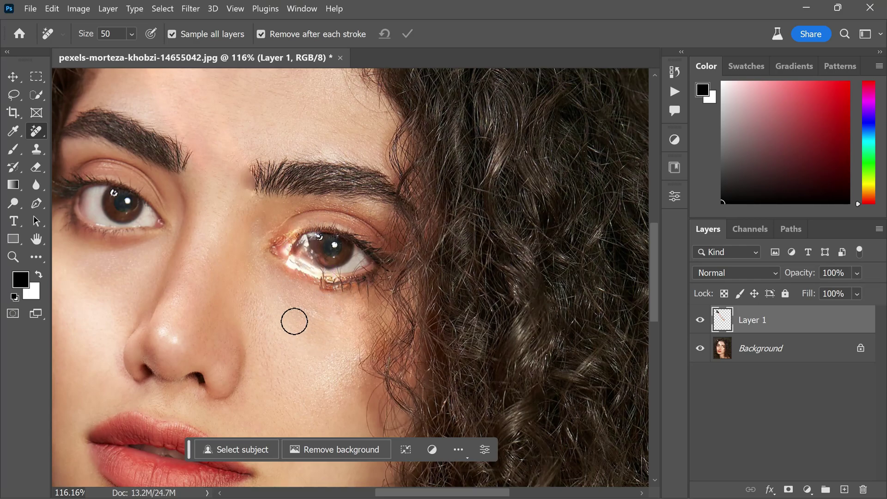
scroll(309, 300, down, 3)
scroll(309, 301, up, 3)
mouse_move(296, 272)
mouse_down()
mouse_move(329, 234)
mouse_move(342, 254)
mouse_up()
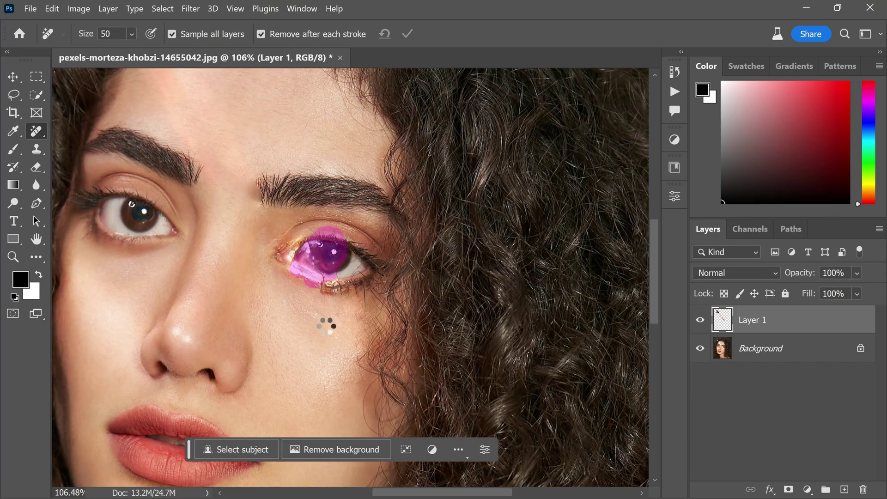
Delete Layer 1 by dragging it to the Layers panel trash.
scroll(414, 189, down, 2)
scroll(414, 190, down, 5)
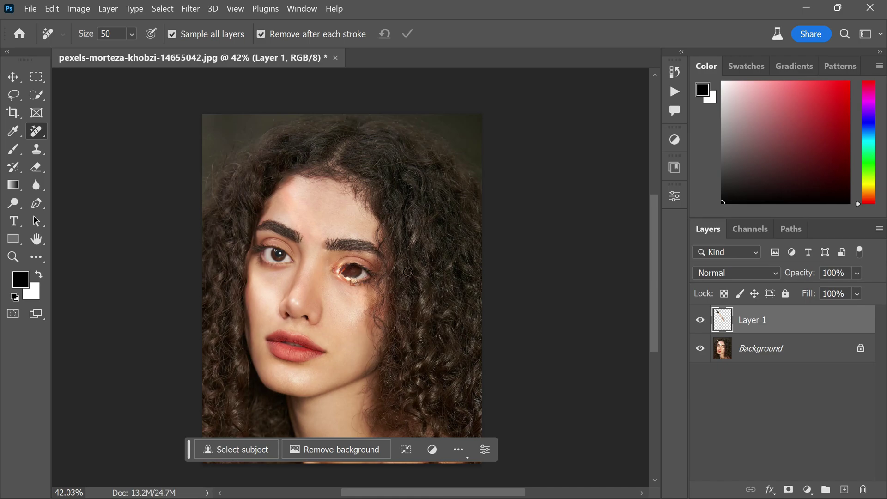
drag(814, 329, 863, 489)
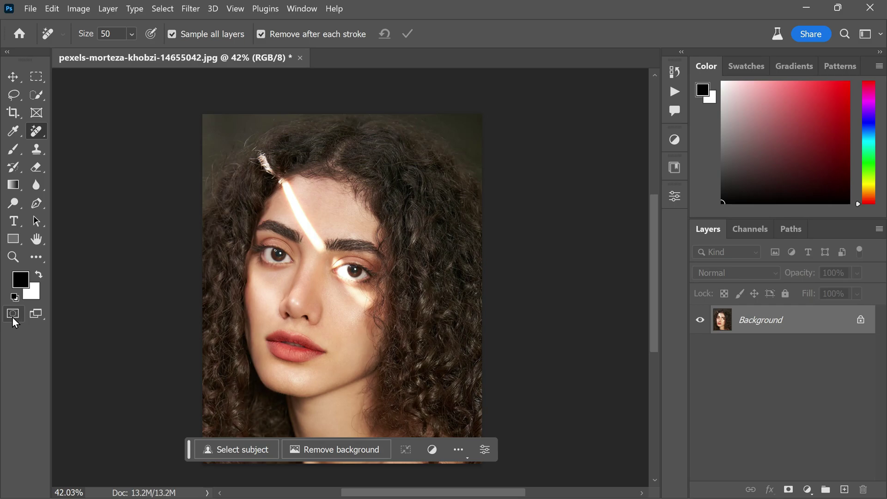
Enter Quick Mask mode and pick the Brush tool at size 90.
click(13, 316)
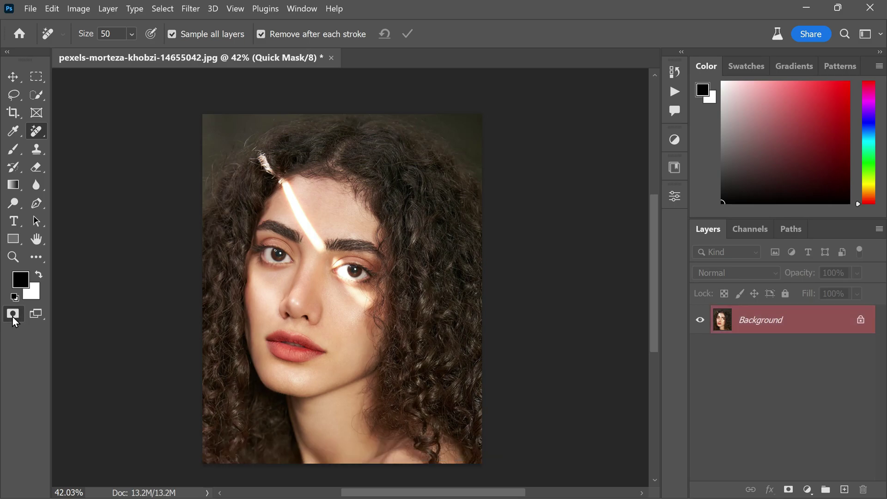
click(15, 152)
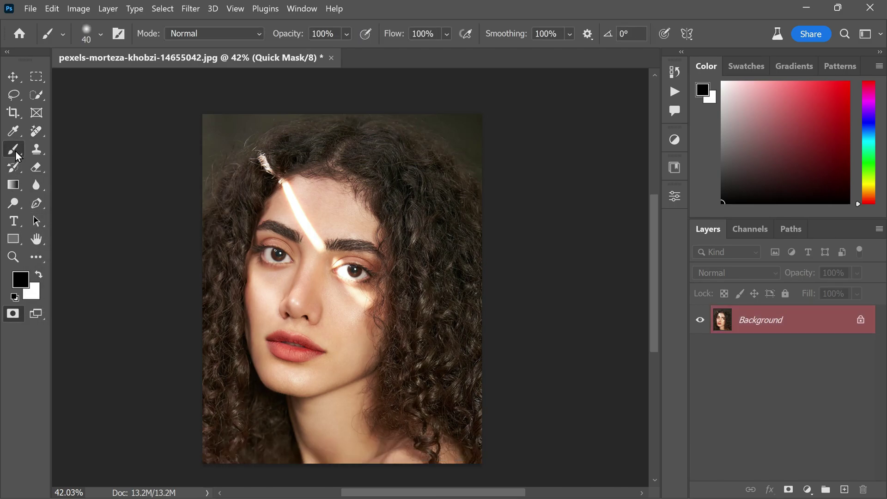
click(283, 41)
scroll(296, 177, up, 5)
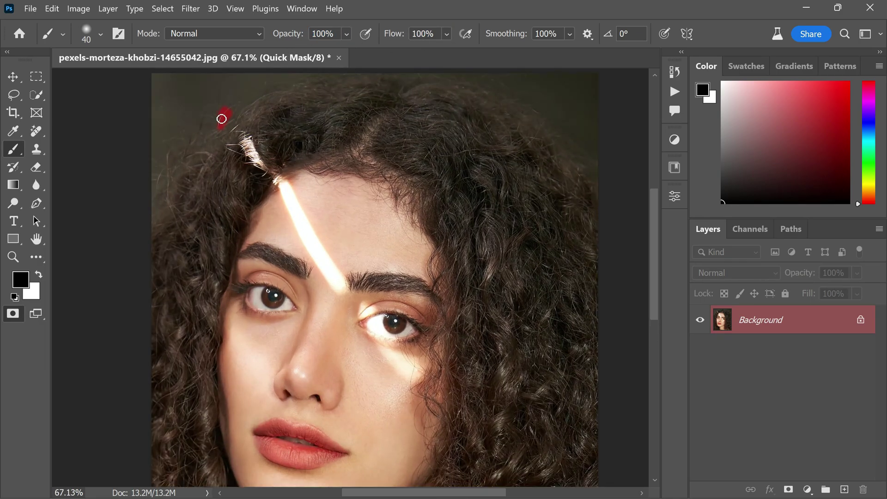
key(bracketright)
key(bracketright)
key(bracketright)
key(bracketright)
key(bracketright)
Mask the light streak from the hairline down across the forehead to the brow.
click(229, 115)
mouse_move(230, 124)
mouse_down()
mouse_move(238, 150)
mouse_move(229, 153)
mouse_move(237, 131)
mouse_move(247, 135)
mouse_move(260, 174)
mouse_move(297, 196)
mouse_move(297, 220)
mouse_move(320, 258)
mouse_move(297, 210)
mouse_move(336, 275)
mouse_up()
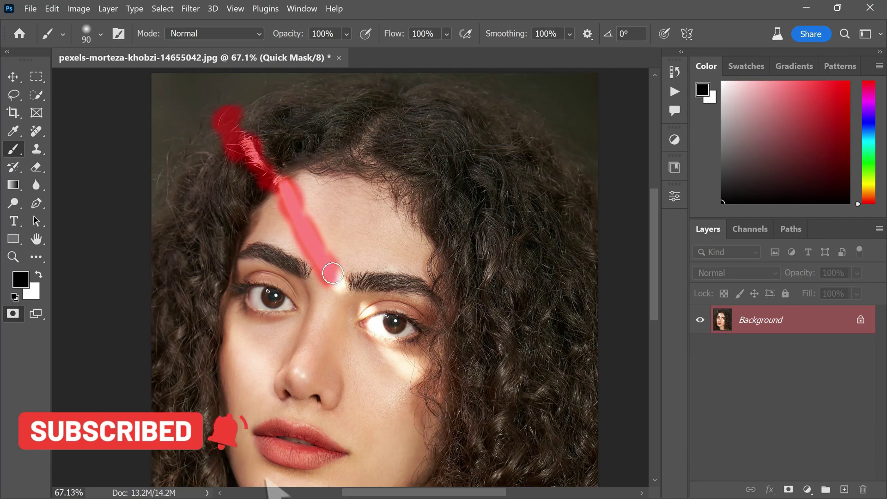
scroll(337, 169, down, 2)
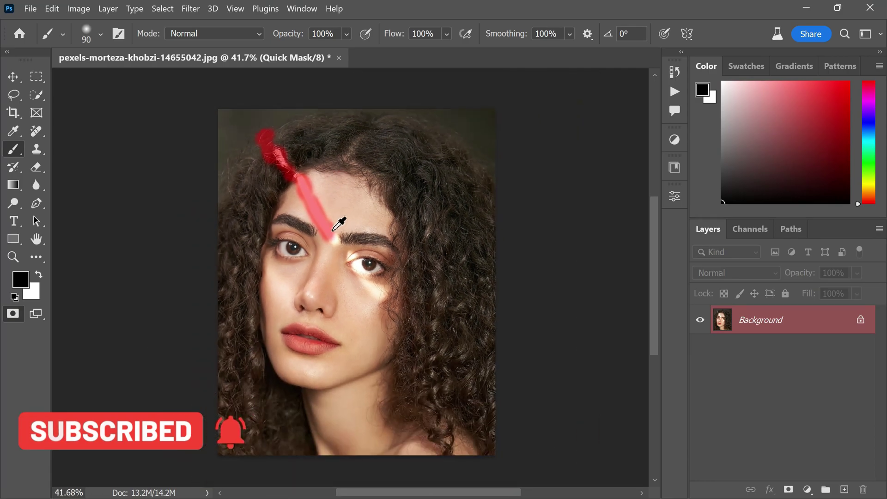
scroll(341, 221, up, 6)
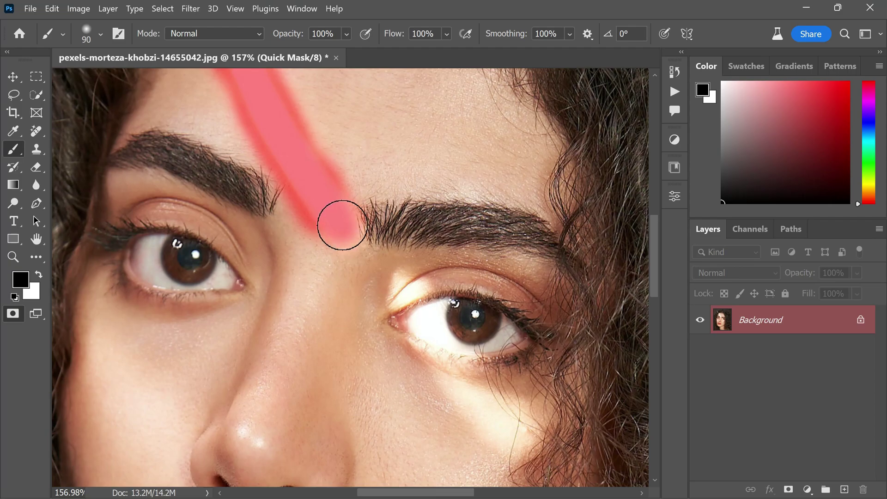
scroll(327, 252, up, 1)
drag(277, 214, 291, 219)
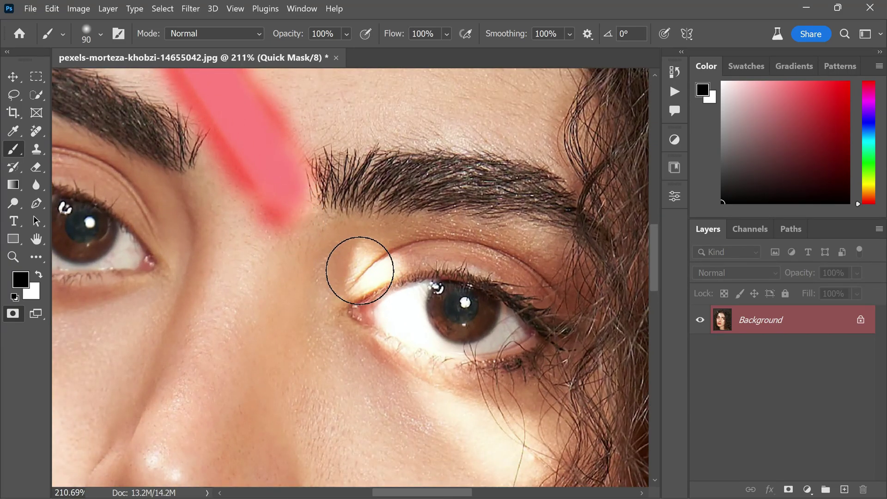
At brush size 50, mask the glare around the inner eye corner, cheek and beside the iris.
key(bracketleft)
key(bracketleft)
key(bracketleft)
key(bracketleft)
mouse_move(363, 248)
mouse_down()
mouse_move(367, 285)
mouse_move(403, 259)
mouse_move(366, 283)
mouse_move(387, 307)
mouse_move(392, 378)
mouse_move(408, 376)
mouse_move(447, 435)
mouse_up()
scroll(476, 476, down, 1)
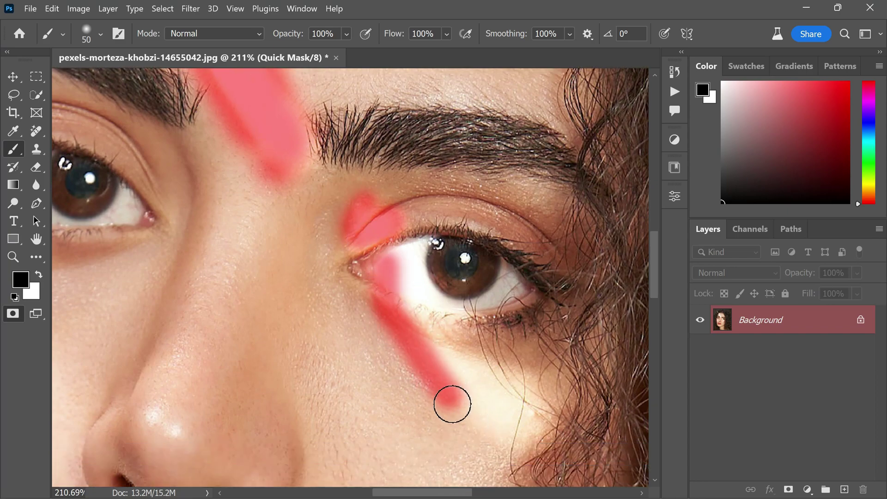
mouse_move(451, 402)
mouse_down()
mouse_move(514, 440)
mouse_move(547, 407)
mouse_move(545, 420)
mouse_move(504, 450)
mouse_move(517, 378)
mouse_move(452, 338)
mouse_move(463, 322)
mouse_move(464, 339)
mouse_move(428, 313)
mouse_move(402, 307)
mouse_move(480, 406)
mouse_move(462, 394)
mouse_move(516, 407)
mouse_move(485, 373)
mouse_move(486, 411)
mouse_move(465, 364)
mouse_move(519, 416)
mouse_up()
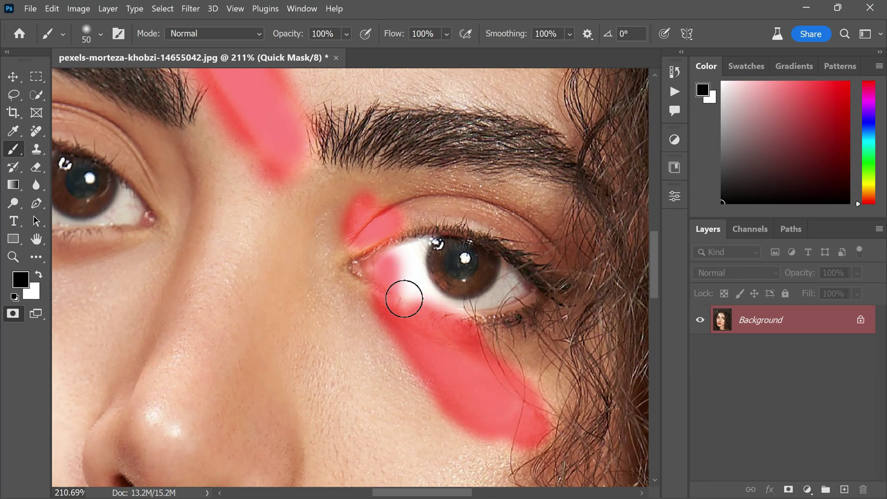
mouse_move(403, 299)
mouse_down()
mouse_move(392, 247)
mouse_move(394, 264)
mouse_move(421, 240)
mouse_move(404, 272)
mouse_move(418, 250)
mouse_move(414, 285)
mouse_move(431, 307)
mouse_move(455, 314)
mouse_move(407, 248)
mouse_move(421, 238)
mouse_move(413, 256)
mouse_move(388, 262)
mouse_move(415, 243)
mouse_move(416, 289)
mouse_up()
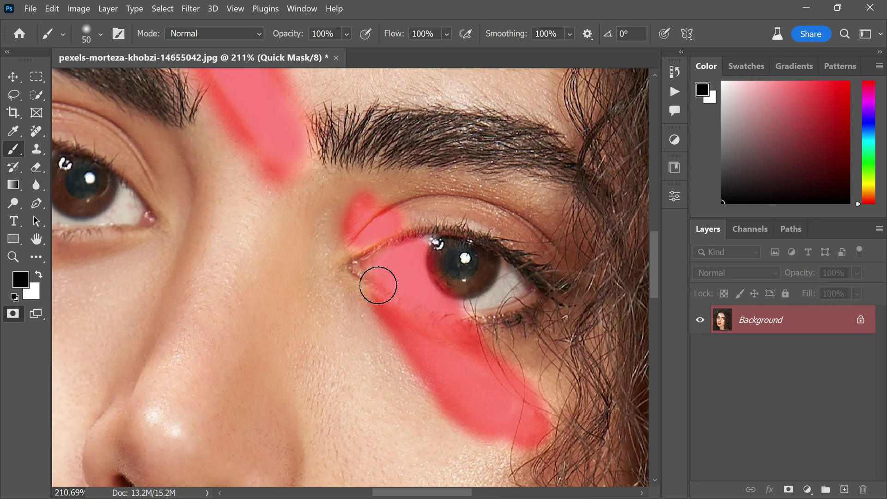
scroll(389, 283, down, 6)
scroll(424, 358, up, 2)
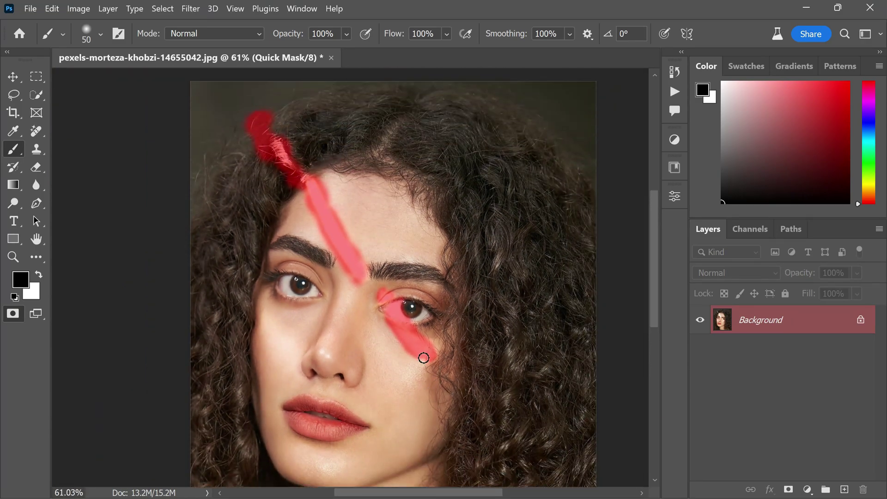
Exit Quick Mask to get a selection, then toggle the Contextual Task Bar off and back on.
click(14, 315)
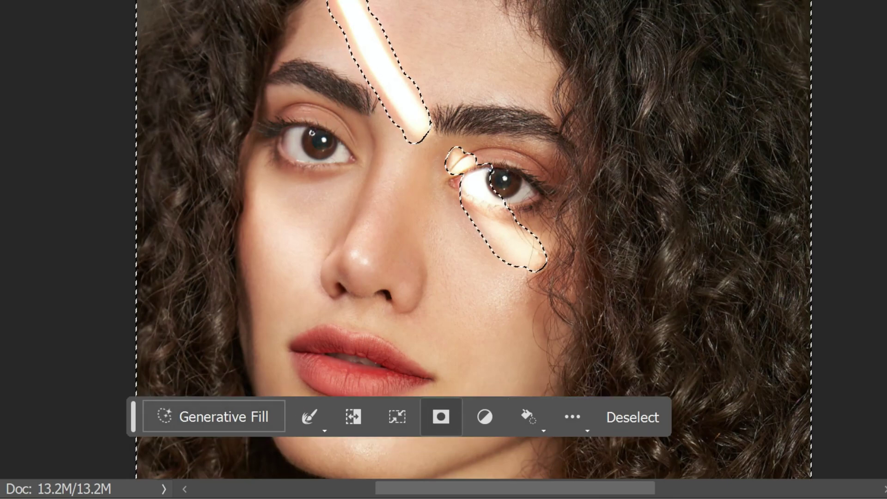
click(305, 8)
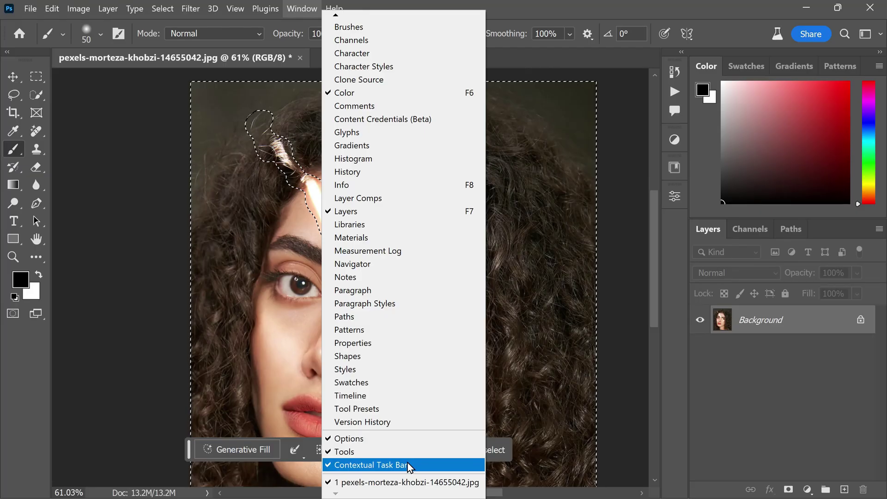
click(412, 422)
click(300, 9)
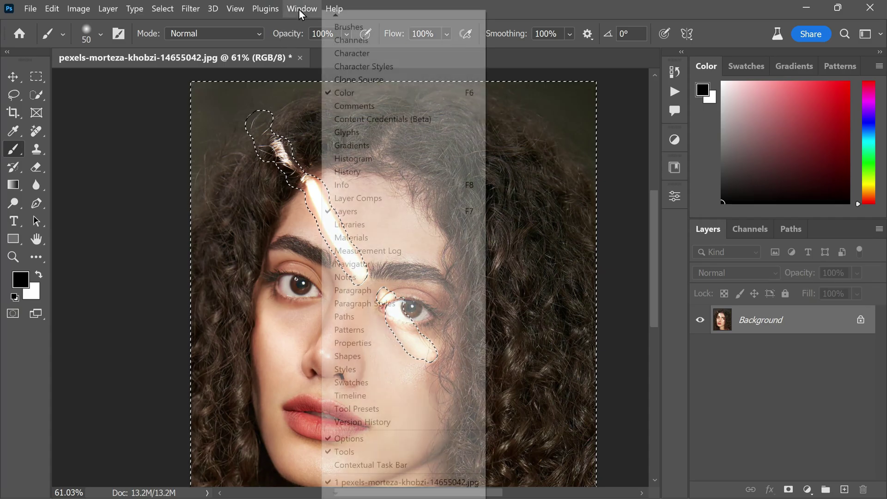
click(431, 464)
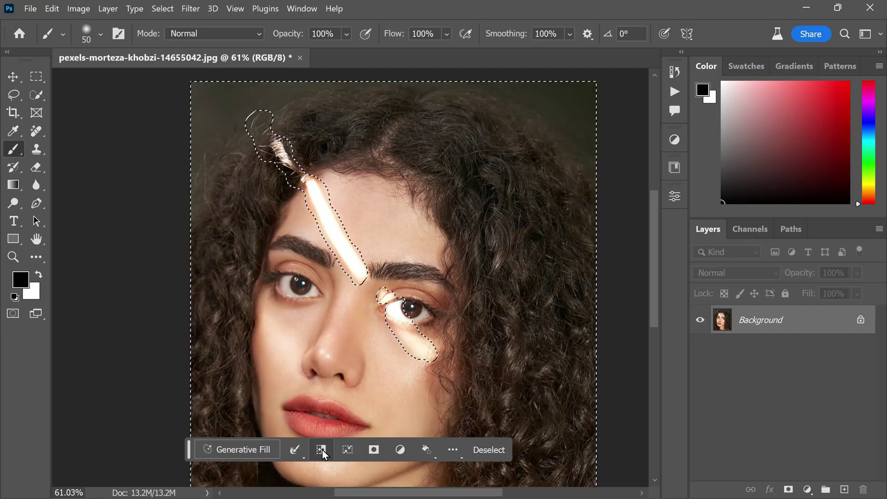
Invert the selection and run Generative Fill with a blank prompt.
click(322, 450)
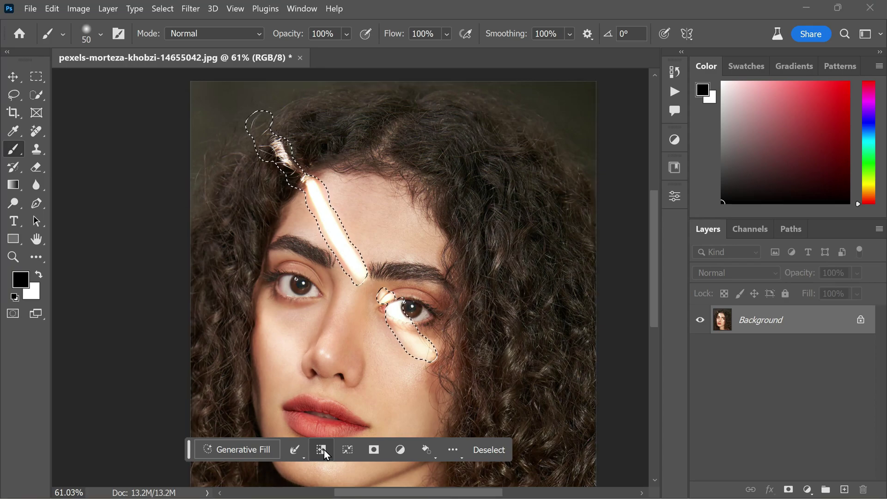
click(254, 458)
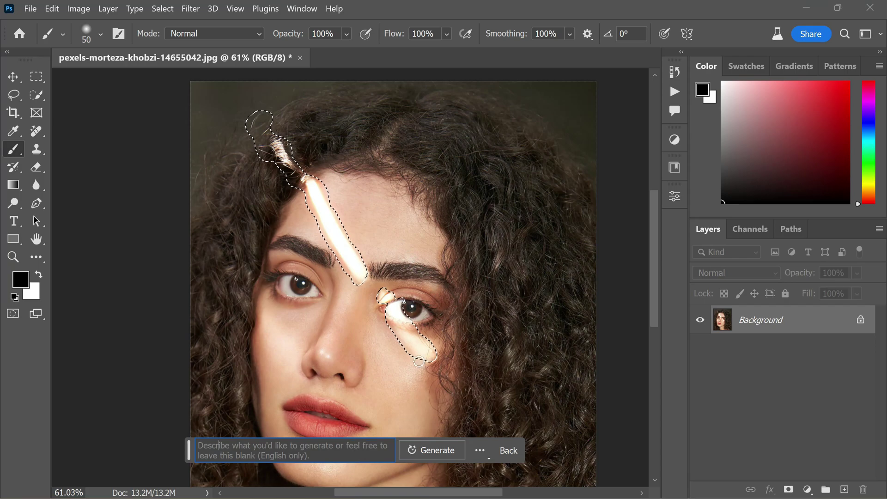
click(452, 451)
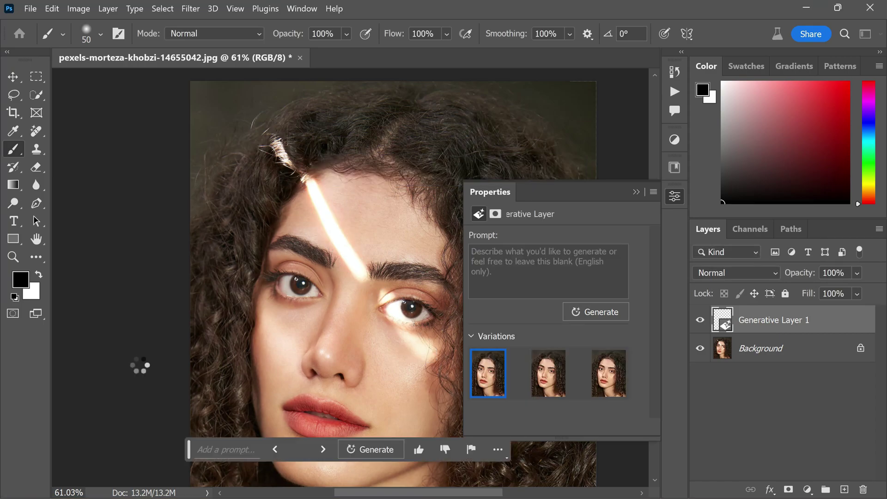
Zoom in and out on the face to inspect the Generative Layer 1 result.
scroll(324, 291, down, 5)
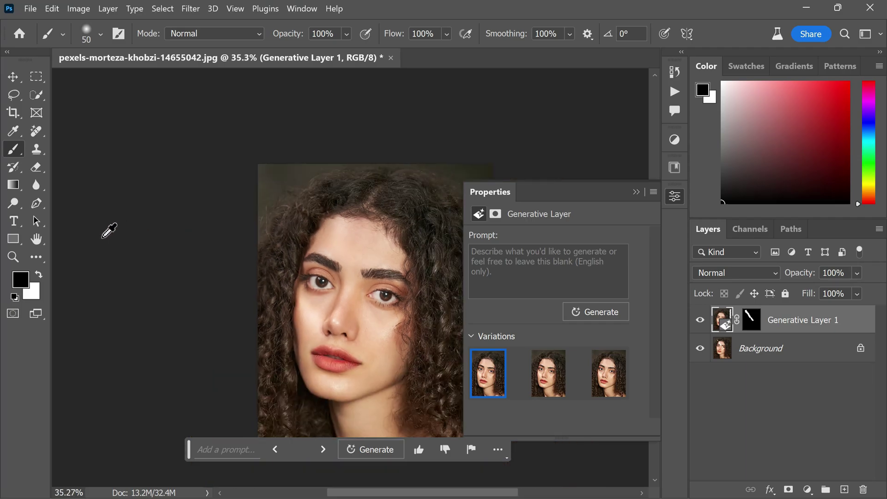
scroll(365, 282, up, 5)
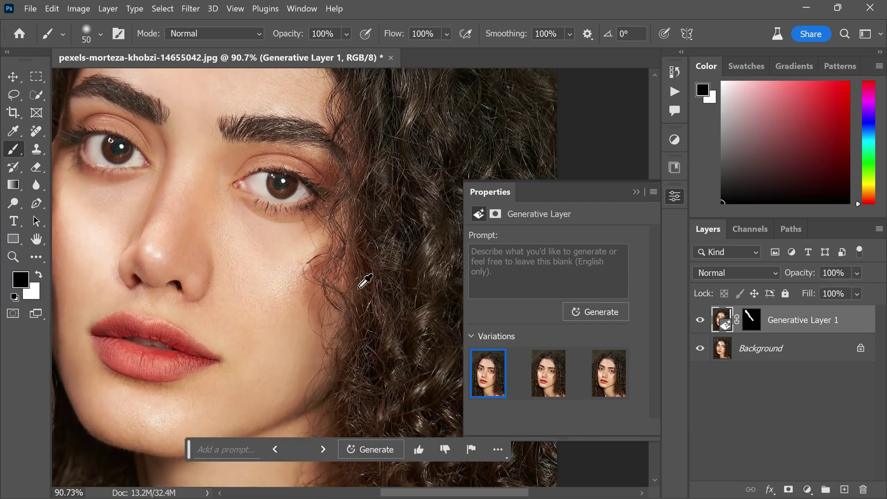
scroll(365, 282, down, 4)
scroll(267, 192, up, 3)
scroll(283, 228, up, 2)
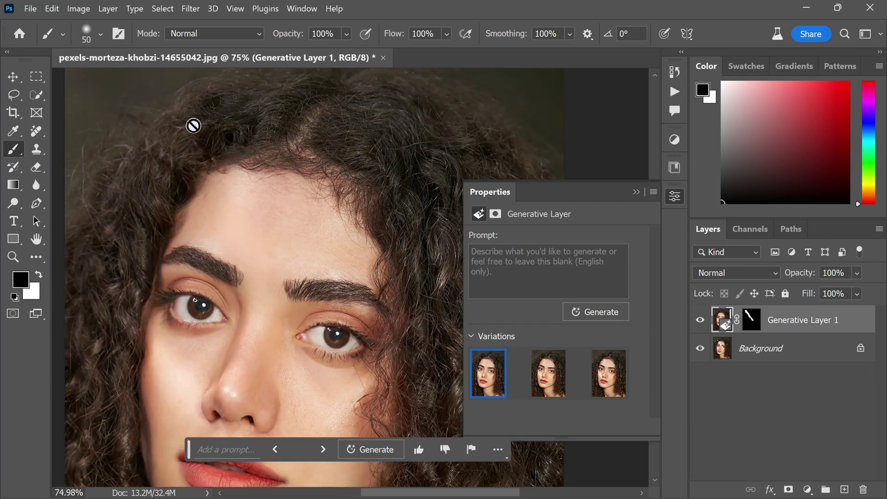
scroll(337, 317, down, 1)
scroll(347, 248, down, 2)
scroll(332, 297, up, 1)
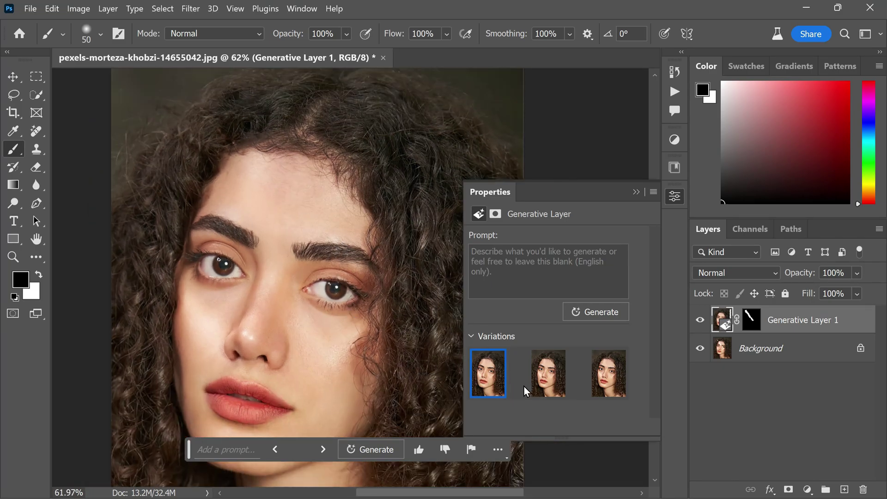
Preview the first, second and third fill variations, settling on the third.
click(541, 387)
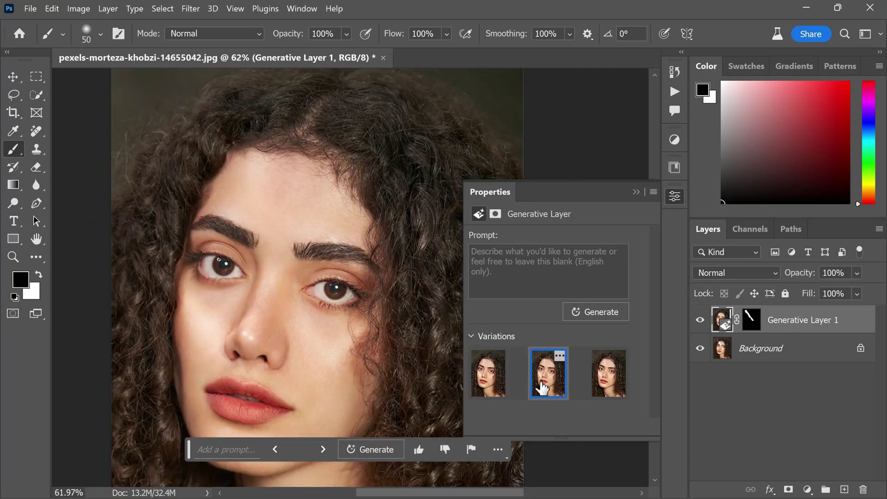
click(603, 383)
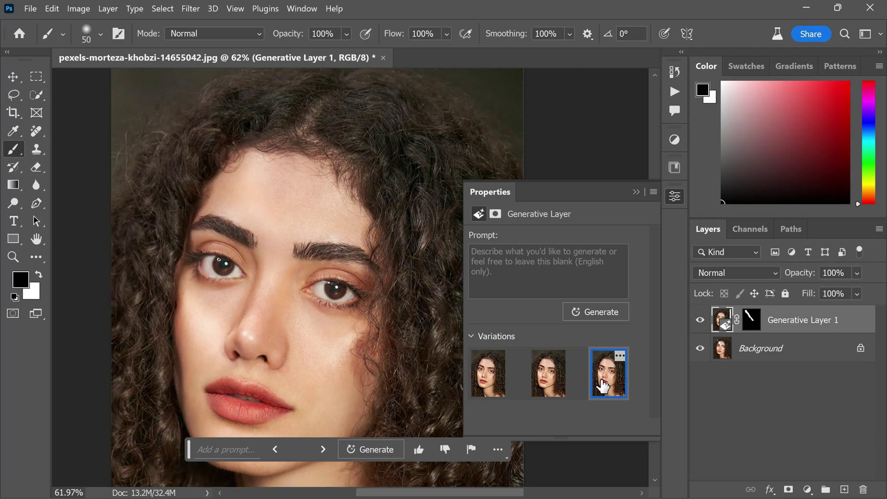
click(548, 381)
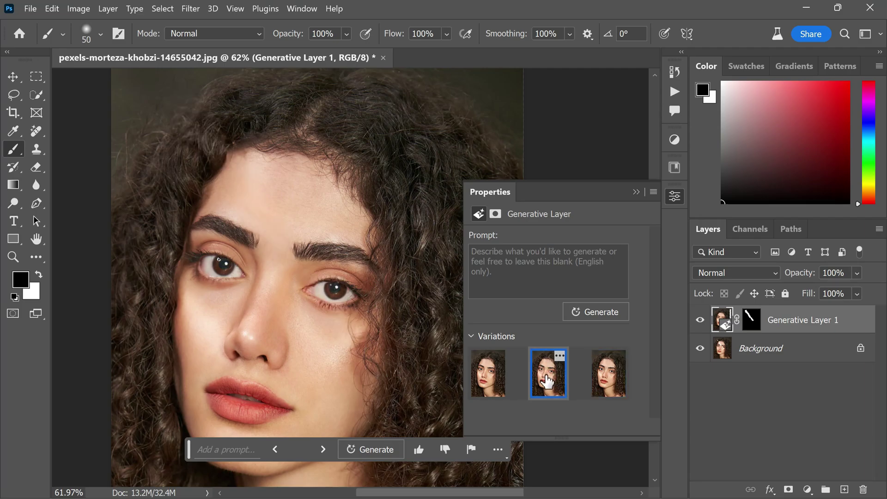
click(492, 382)
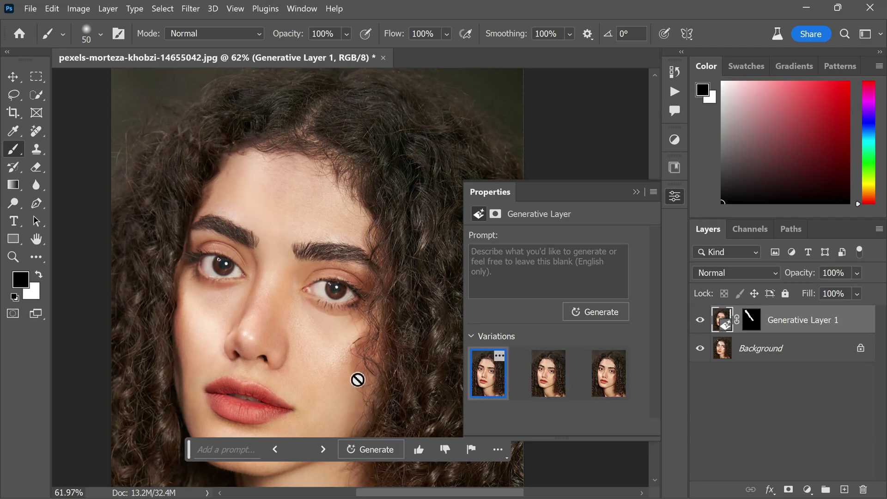
scroll(273, 238, up, 5)
scroll(283, 247, down, 4)
scroll(317, 257, up, 3)
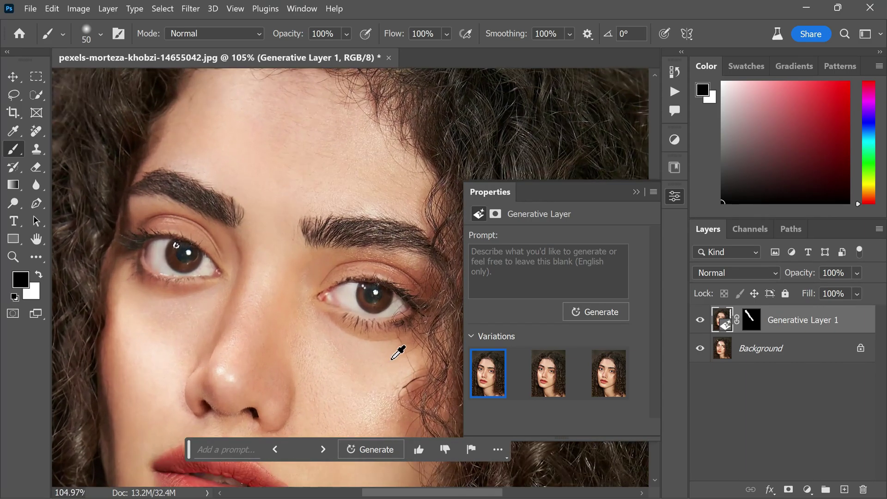
scroll(396, 354, down, 1)
click(550, 389)
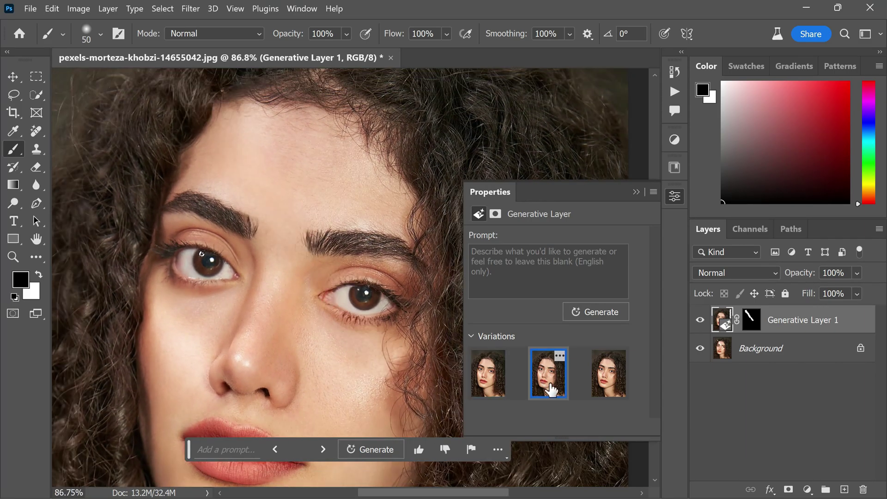
scroll(340, 233, down, 2)
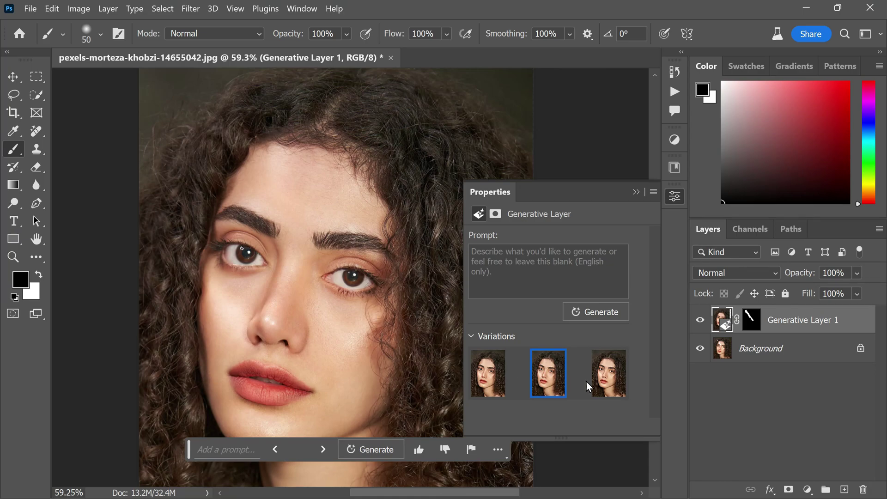
click(604, 381)
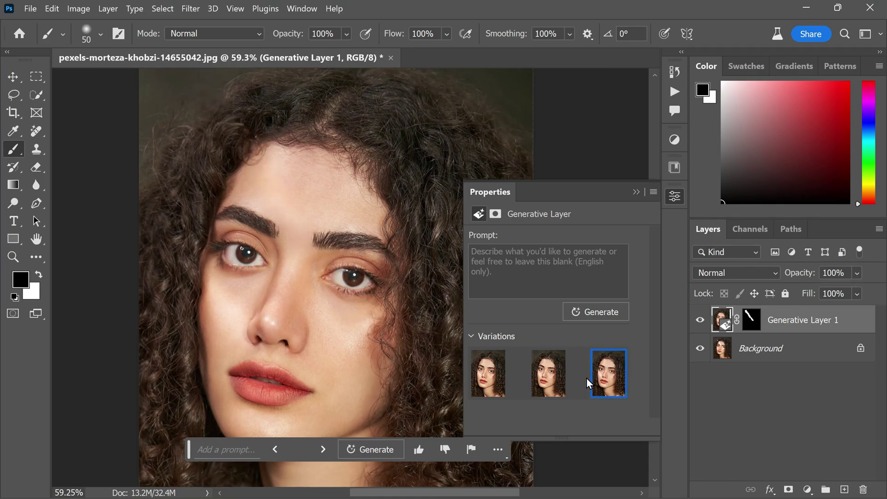
Toggle Generative Layer 1's visibility repeatedly to compare against the original streaks, leaving it visible.
click(699, 322)
click(699, 322)
click(700, 322)
click(700, 323)
click(699, 323)
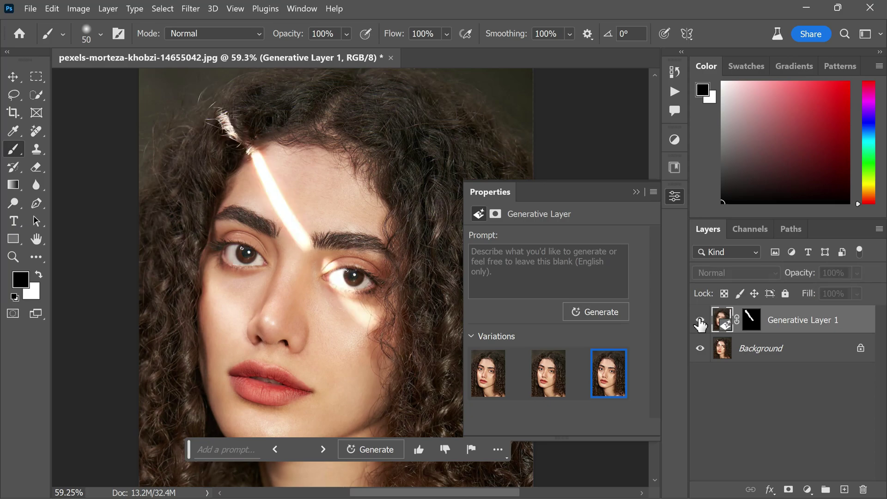
click(700, 322)
scroll(416, 321, down, 2)
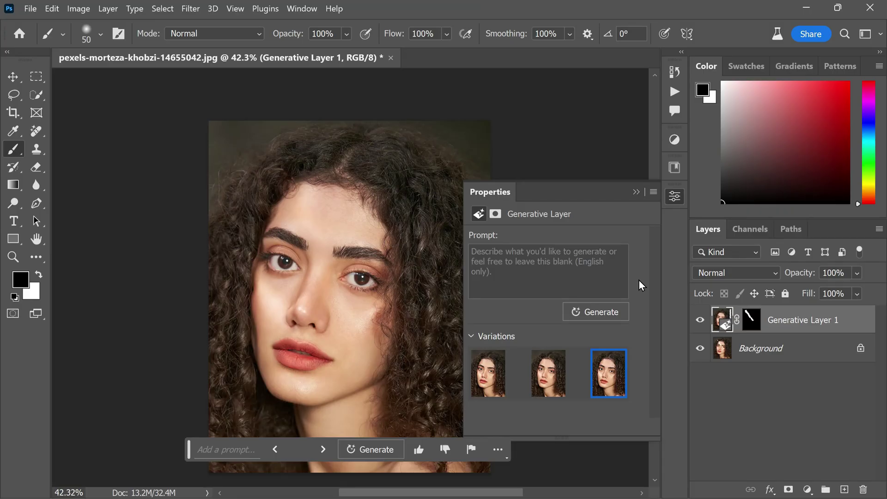
Collapse the Properties panel and select Generative Layer 1's layer mask thumbnail.
click(636, 192)
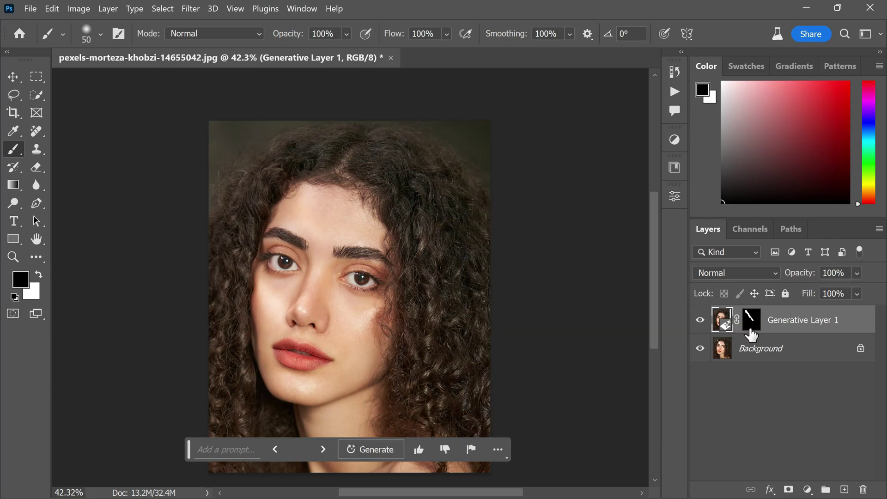
click(752, 324)
Paint white over stray hairs at the inner right eyebrow, then black to restore both eyebrow tails.
key(x)
scroll(341, 251, up, 5)
drag(325, 209, 324, 192)
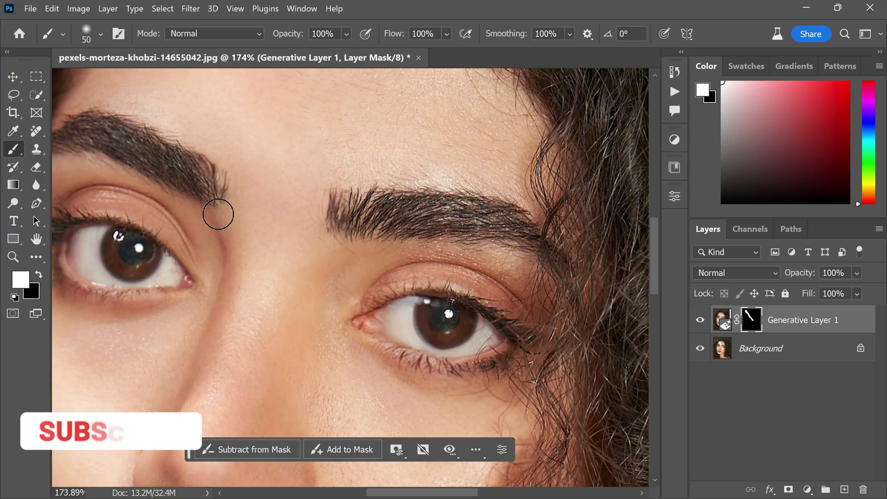
scroll(254, 184, left, 2)
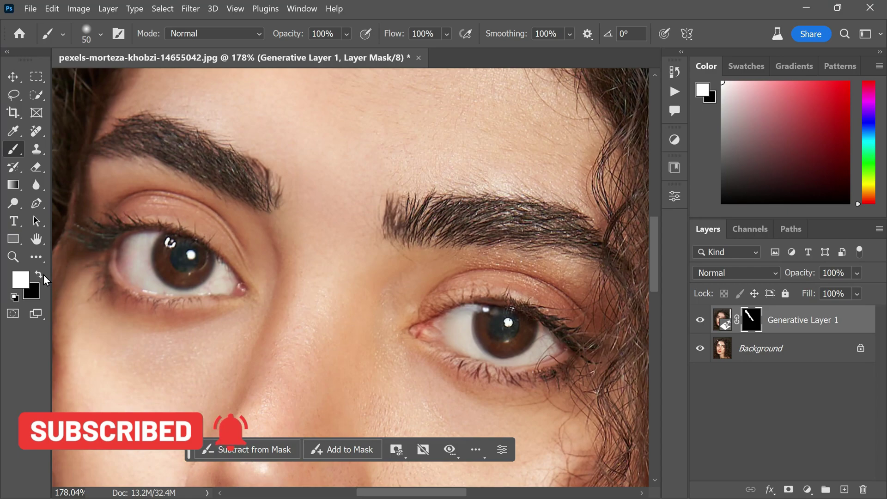
click(39, 275)
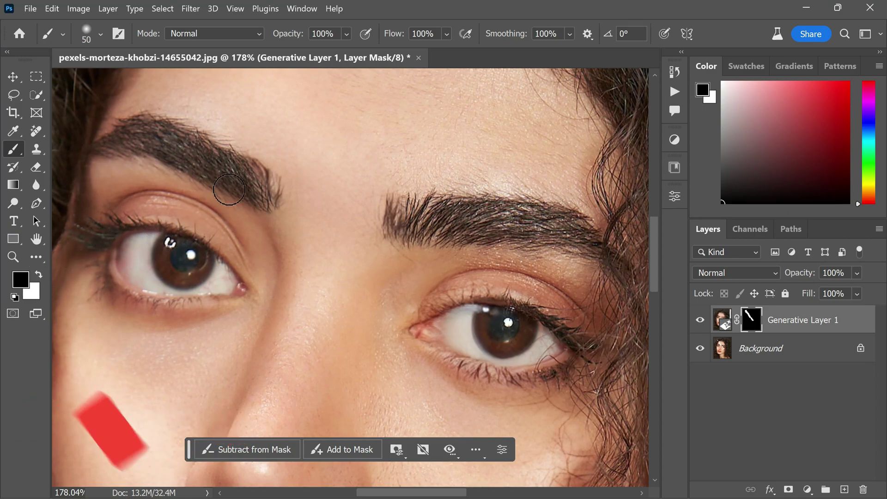
drag(255, 168, 271, 184)
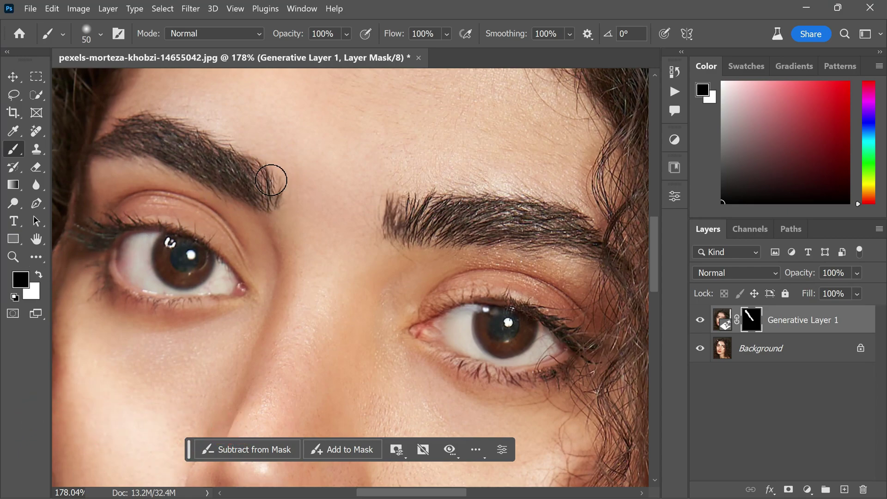
drag(271, 180, 266, 207)
mouse_move(396, 220)
mouse_down()
mouse_move(415, 220)
mouse_move(432, 228)
mouse_move(426, 236)
mouse_move(444, 233)
mouse_move(437, 238)
mouse_move(400, 215)
mouse_move(403, 198)
mouse_move(452, 206)
mouse_move(422, 202)
mouse_move(421, 228)
mouse_move(409, 233)
mouse_move(429, 232)
mouse_move(410, 248)
mouse_up()
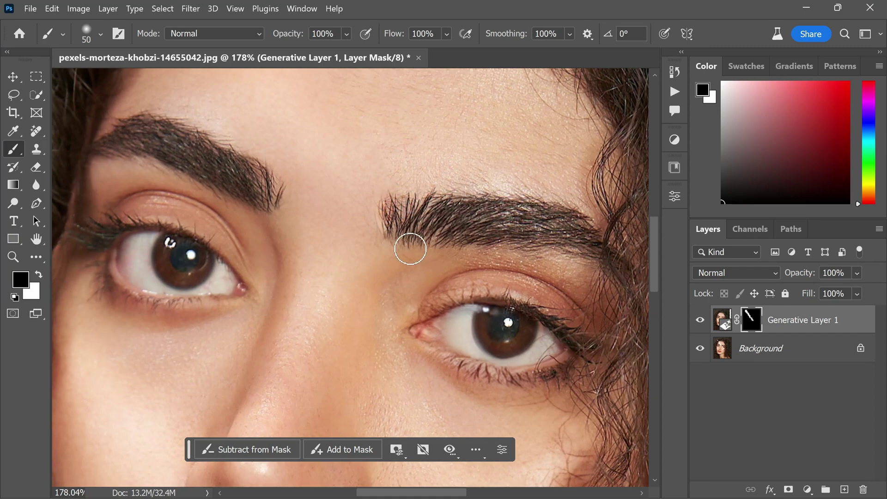
Clean up the mask at the inner eye corner with white.
click(42, 274)
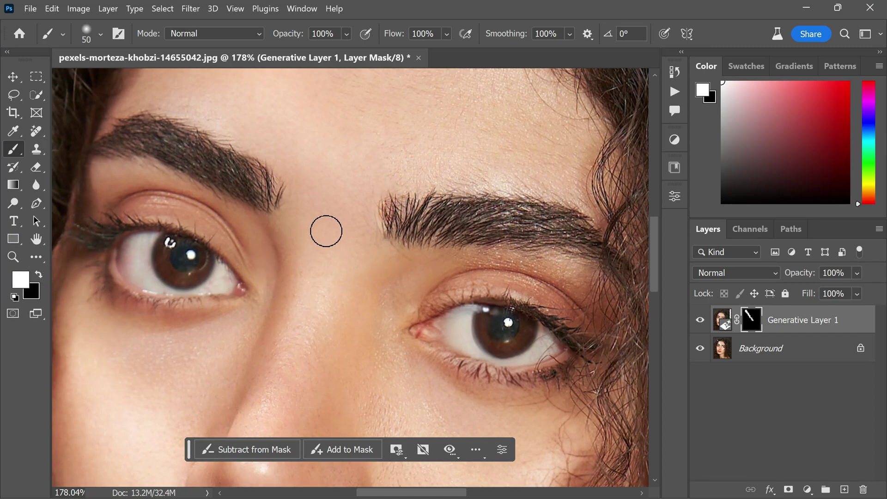
scroll(358, 311, down, 4)
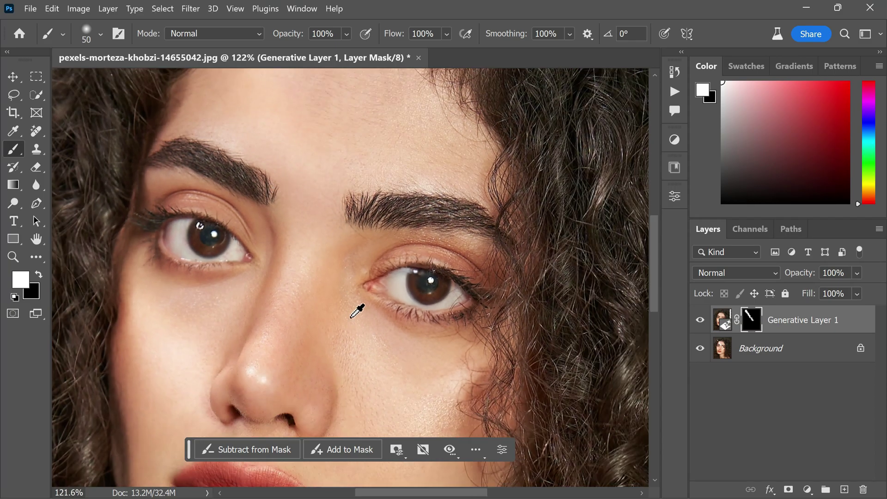
scroll(396, 306, up, 3)
scroll(396, 306, up, 3)
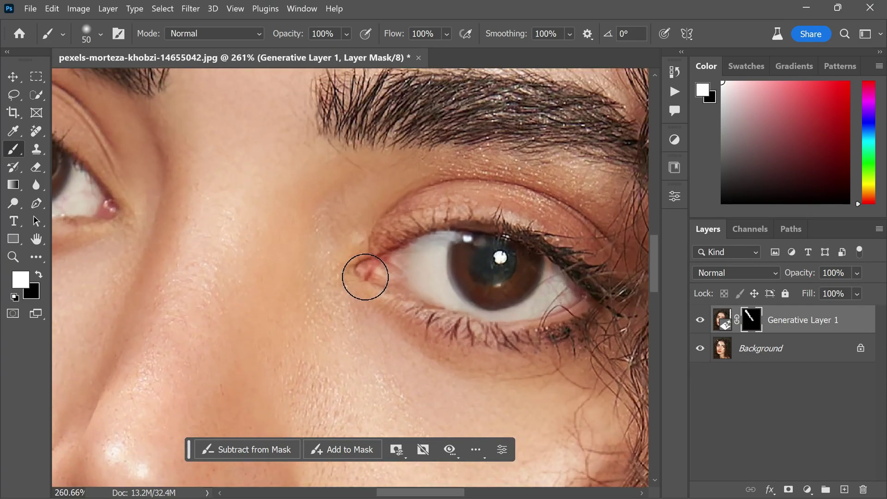
scroll(260, 182, down, 3)
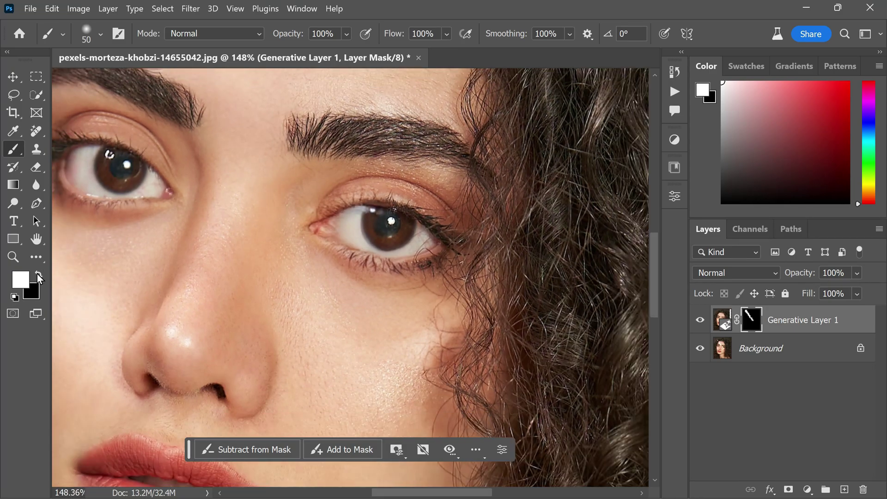
key(x)
drag(310, 224, 328, 223)
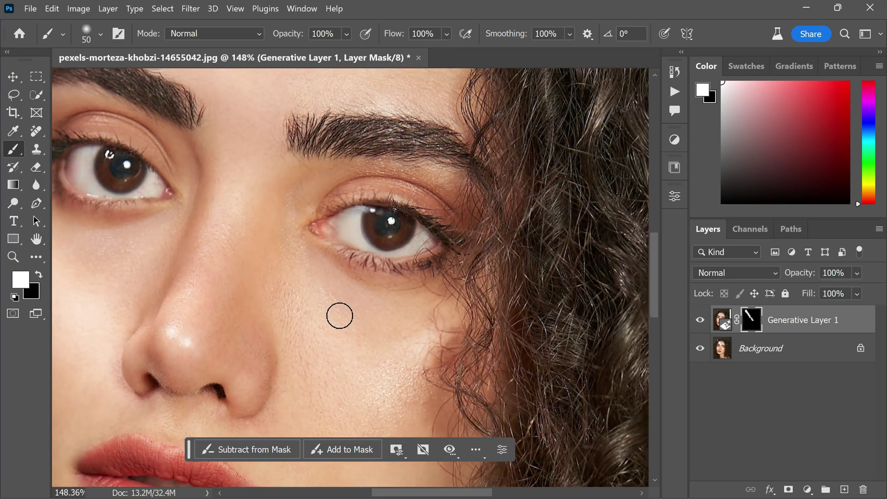
Paint black on the mask to restore the original catchlight and brown iris.
scroll(305, 275, down, 3)
scroll(344, 295, up, 4)
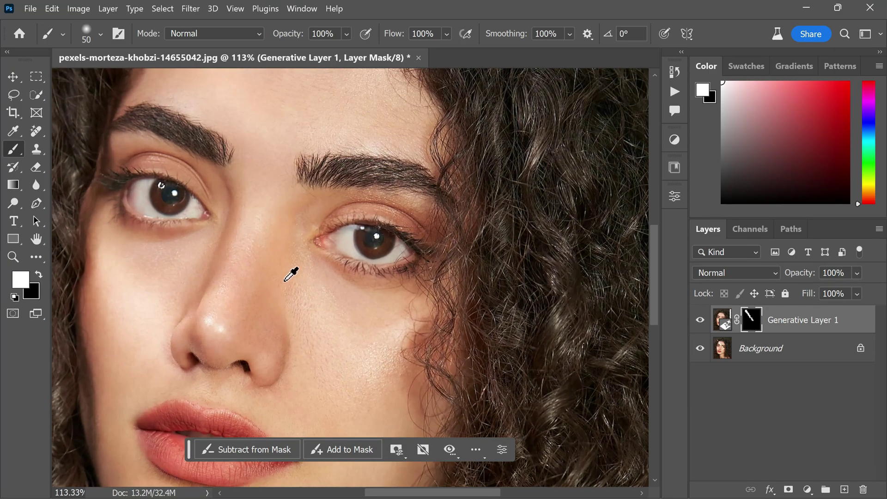
scroll(331, 245, up, 3)
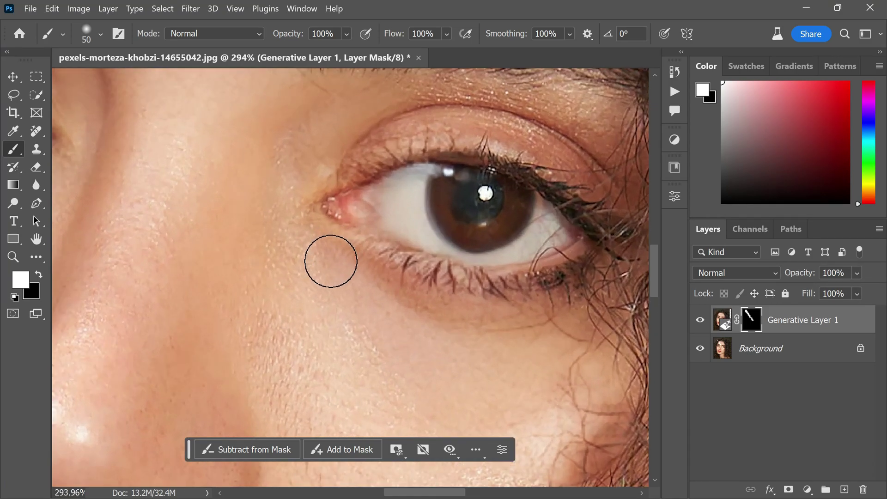
key(x)
click(445, 176)
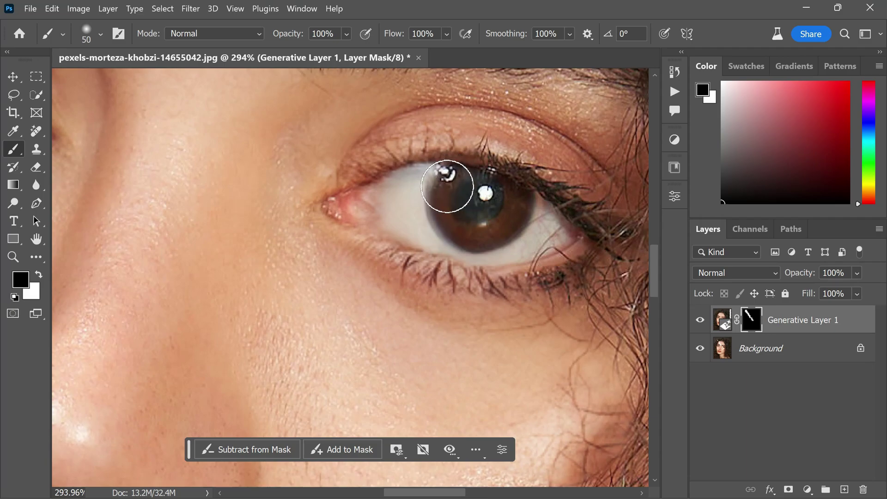
mouse_move(479, 205)
mouse_down()
mouse_move(462, 219)
mouse_move(494, 212)
mouse_move(512, 194)
mouse_up()
key(x)
scroll(436, 229, down, 10)
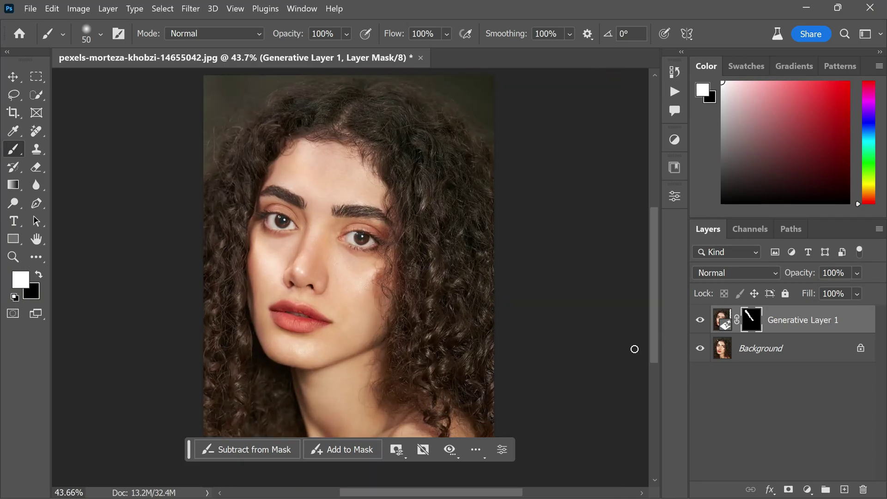
click(701, 320)
click(701, 320)
click(701, 321)
click(701, 320)
click(701, 320)
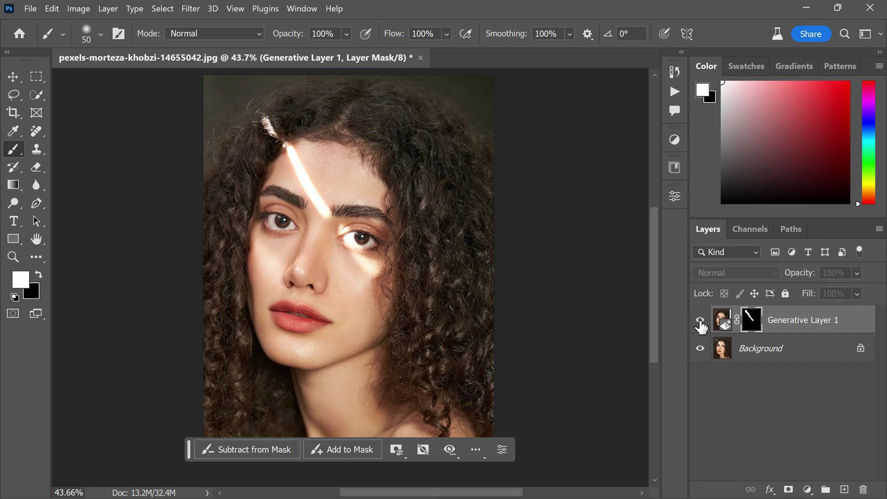
click(701, 320)
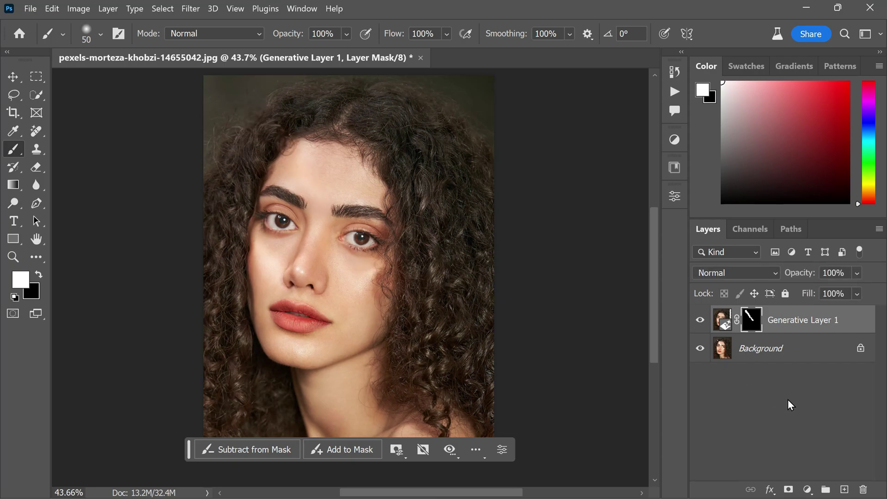